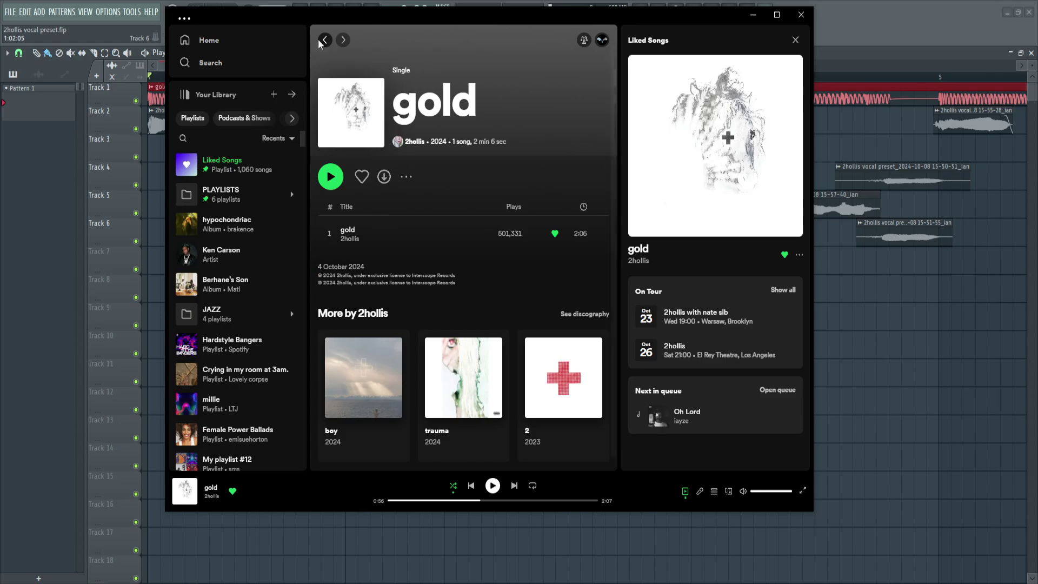
Collapse Spotify's Your Library sidebar to the icon strip to widen 2hollis's 'gold' page.
left_click_drag(311, 51, 196, 50)
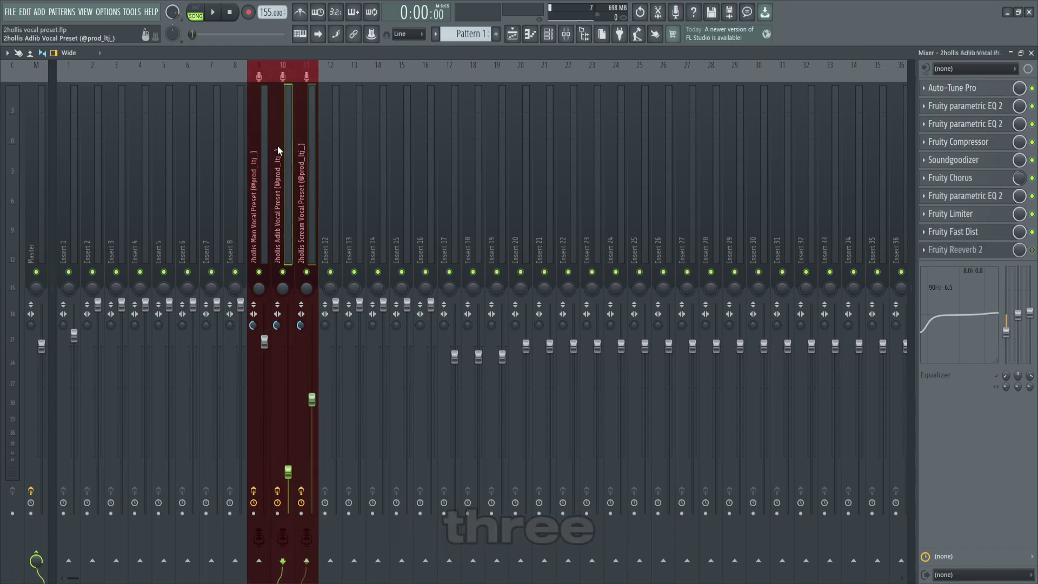
Compare the Adlib and Main effect chains, then open Auto-Tune Pro on insert 9, Main Vocal Preset.
left_click(238, 149)
left_click(255, 184)
left_click(290, 194)
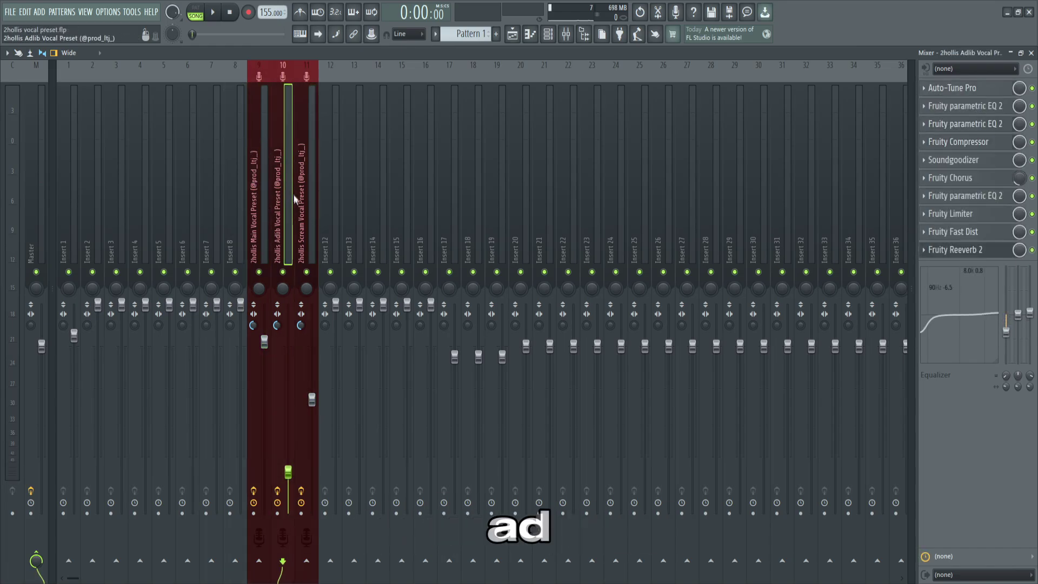
left_click(261, 163)
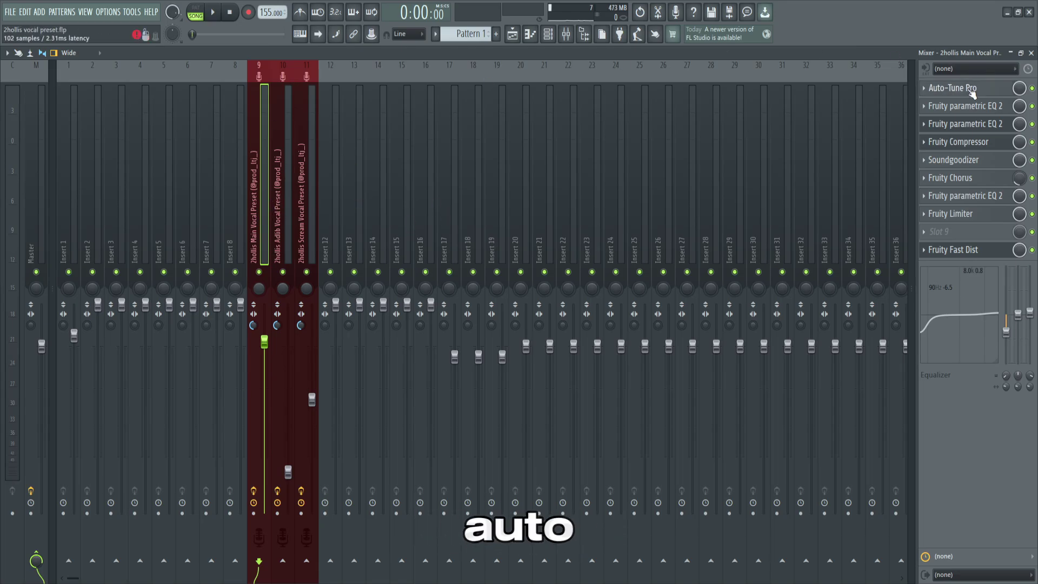
left_click(953, 88)
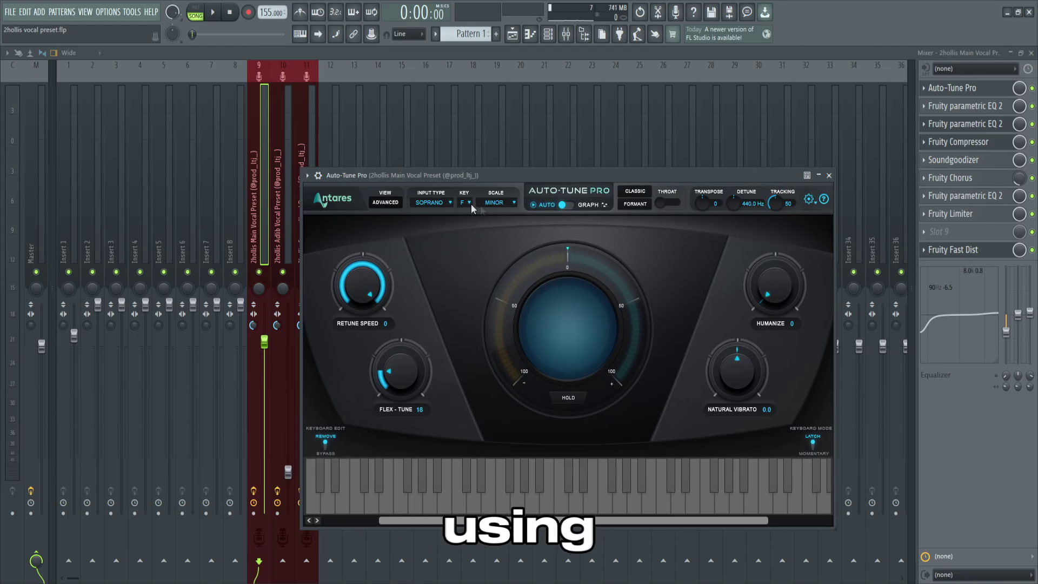
left_click(950, 70)
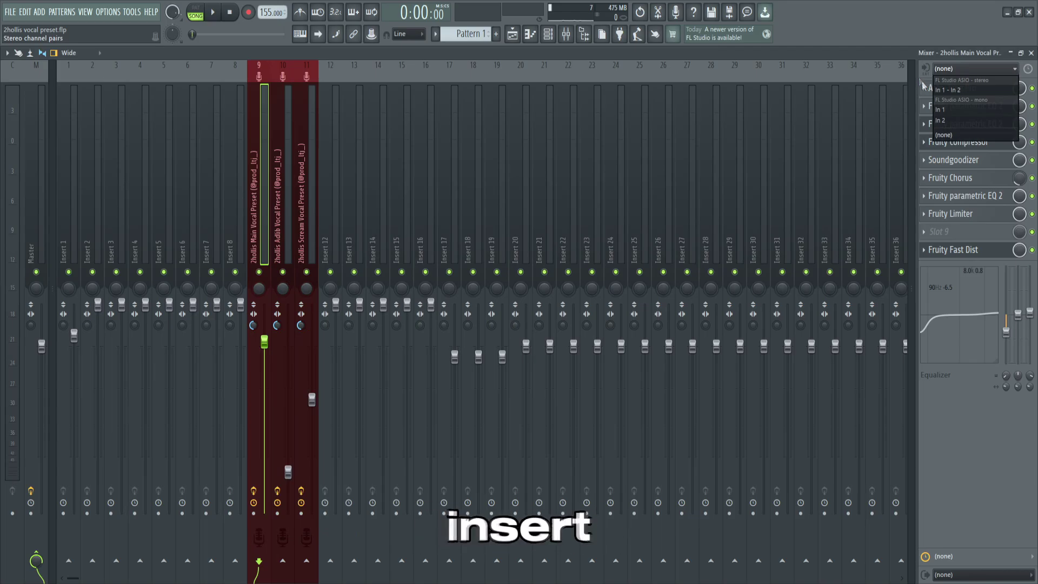
left_click(921, 83)
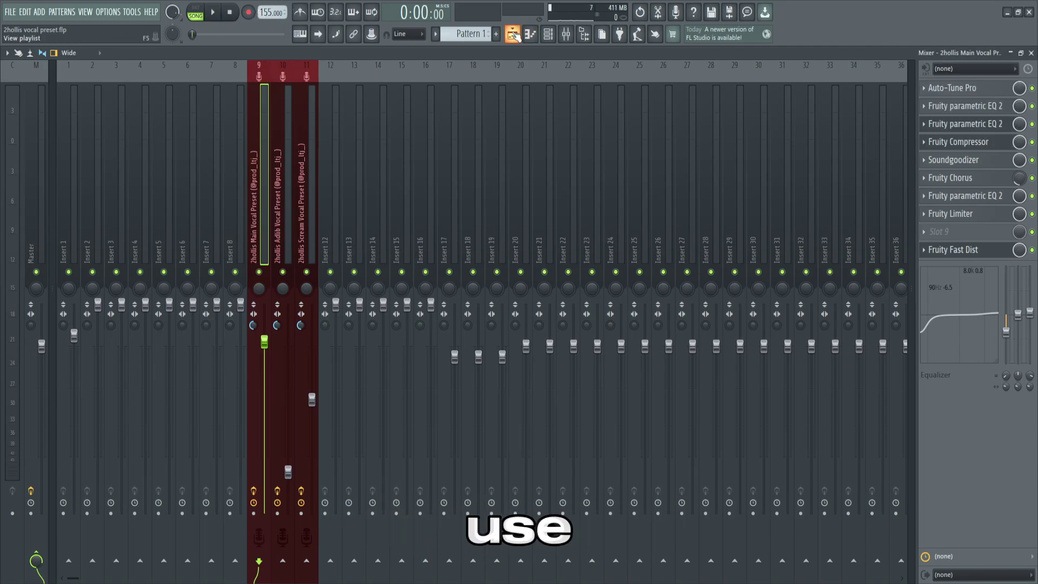
View the scream vocal chain, solo the main vocal insert 9, then solo Track 2 in the Playlist.
left_click(311, 232)
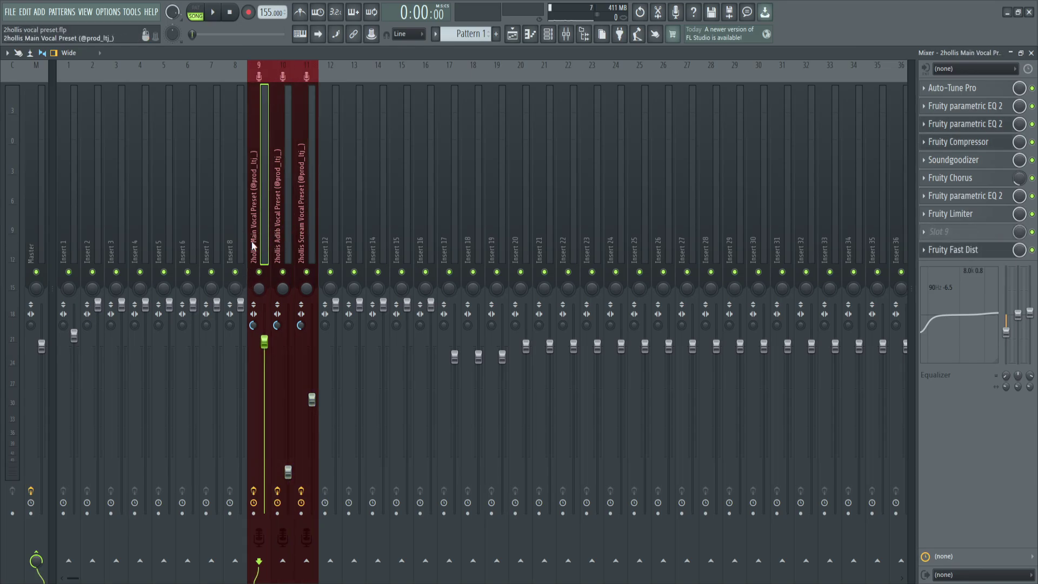
right_click(258, 272)
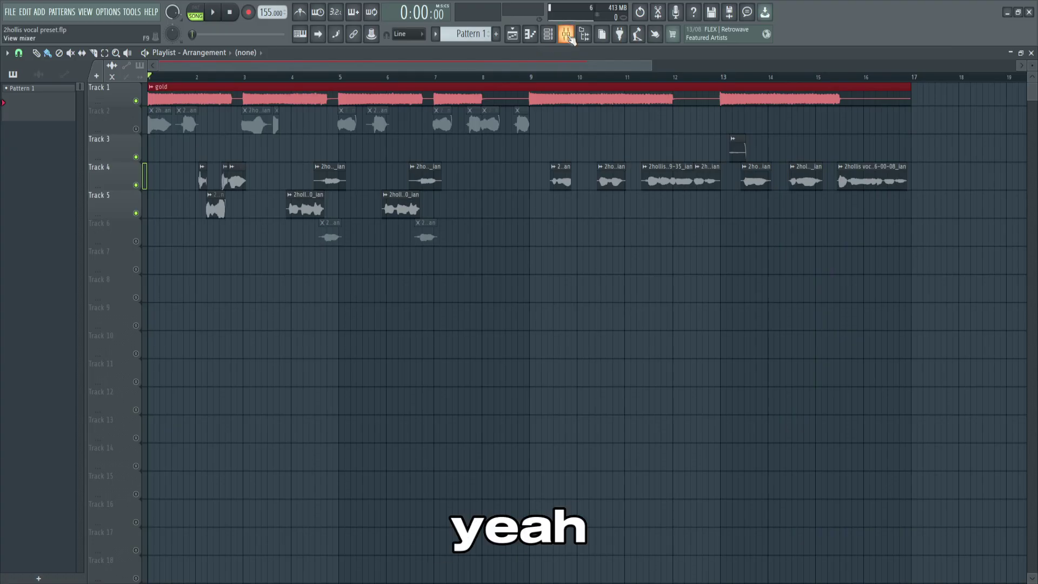
left_click(567, 34)
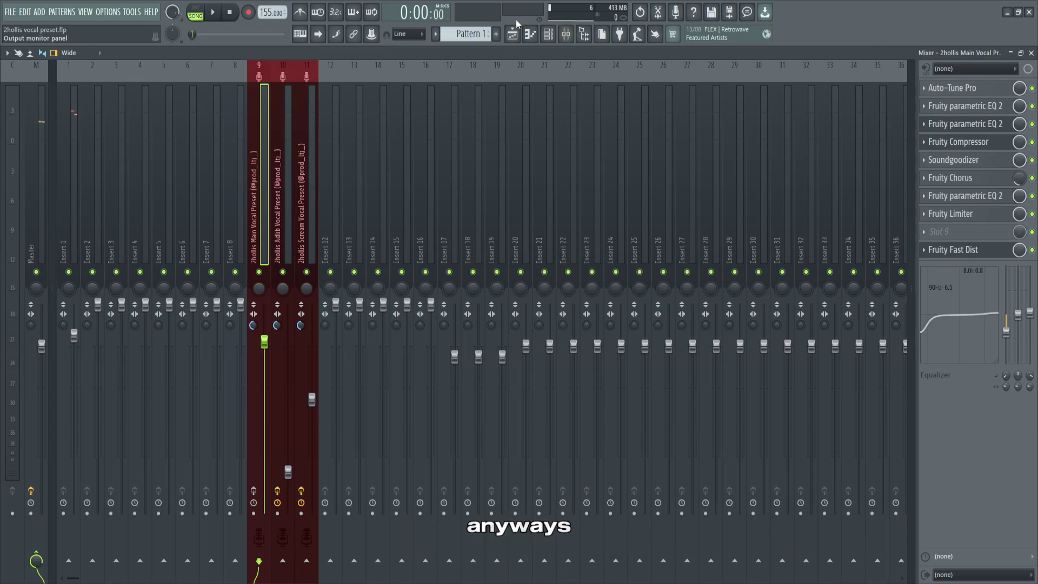
left_click(520, 35)
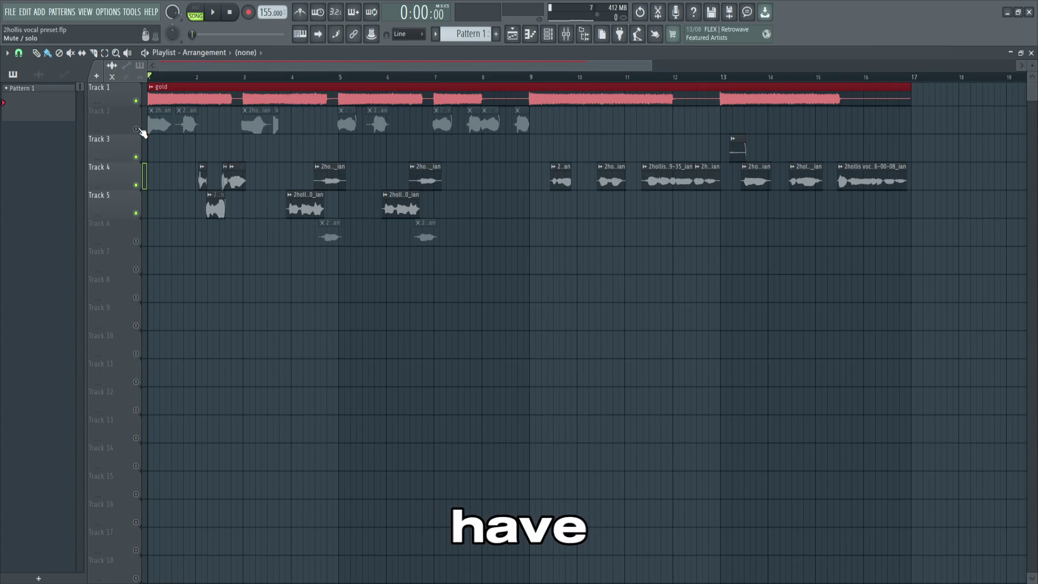
right_click(137, 128)
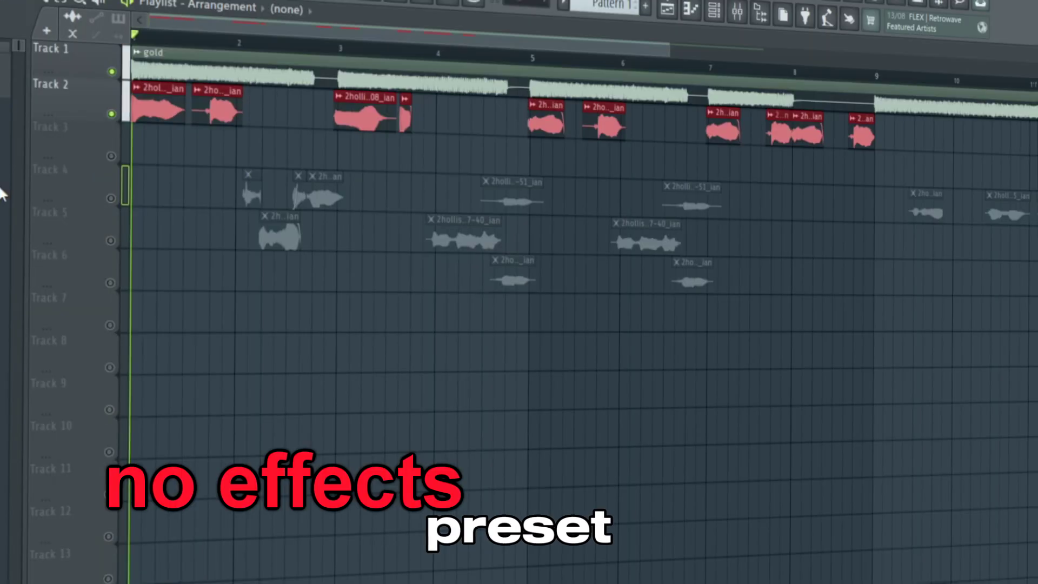
key("space")
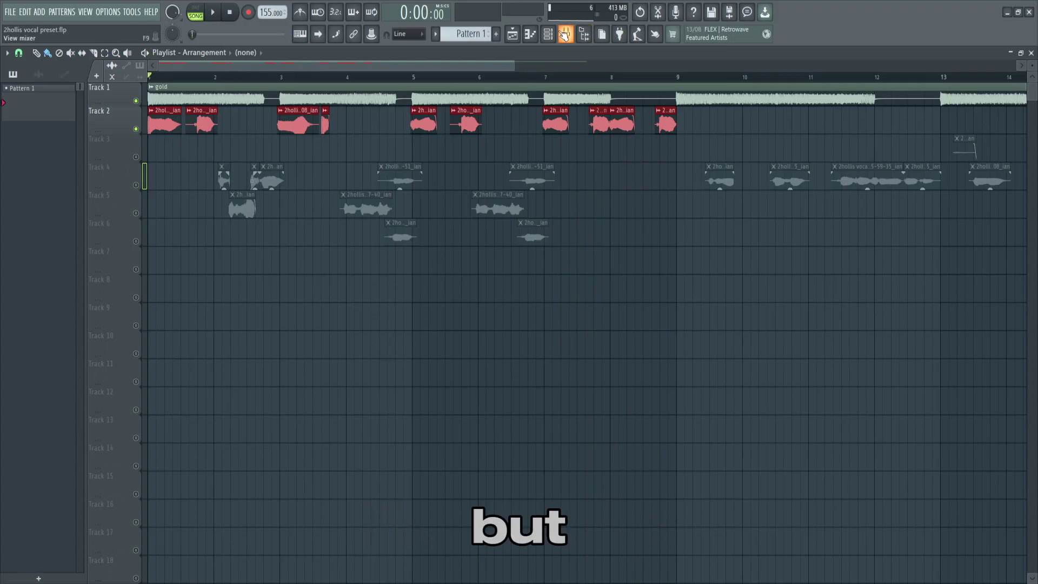
key("space")
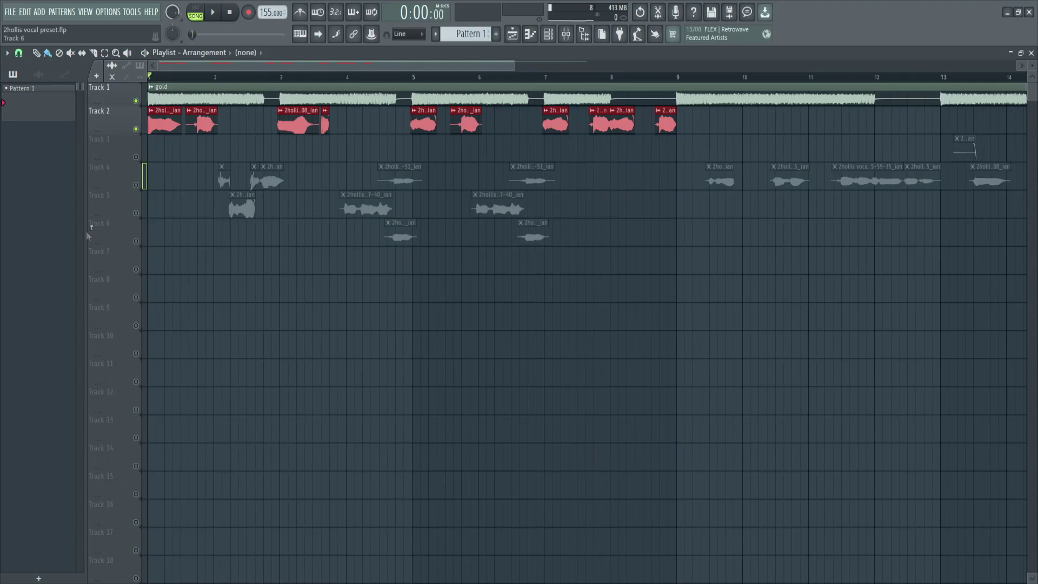
right_click(136, 244)
scroll(392, 86, "up", 5)
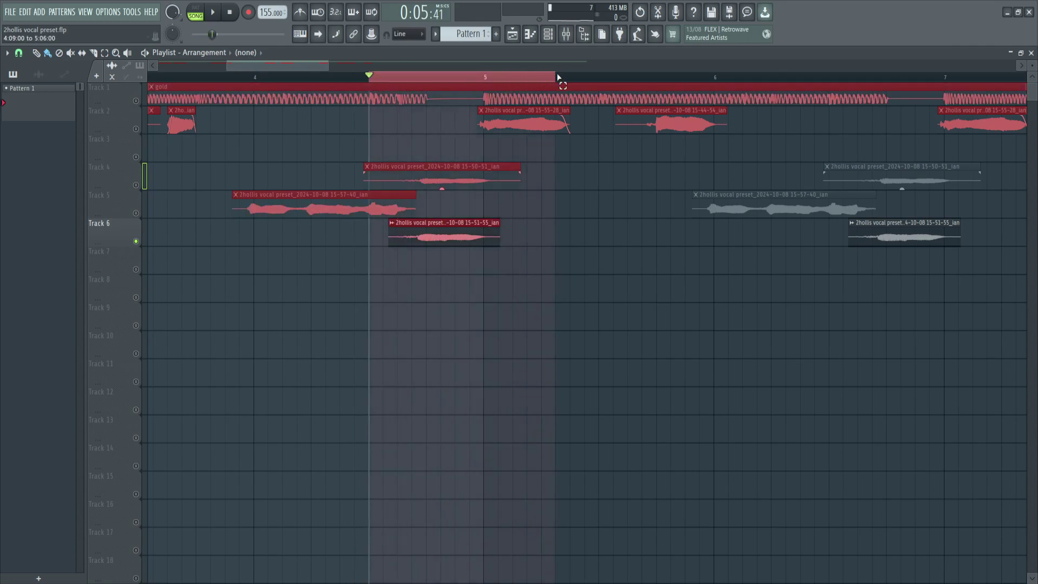
Play the soloed Track 4 and Track 6 vocal layers from just before the Track 4 clip.
key("space")
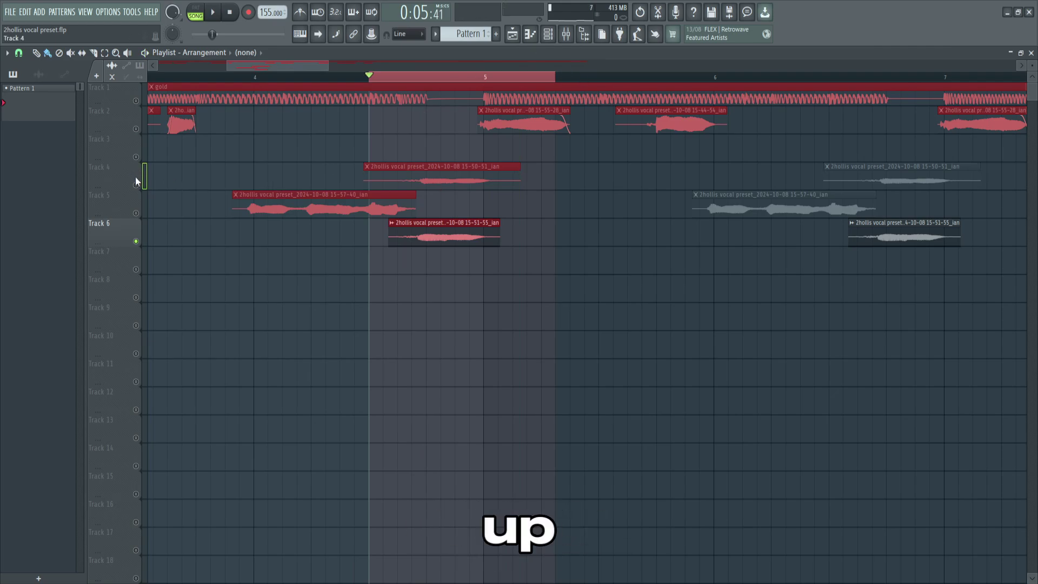
left_click(303, 77)
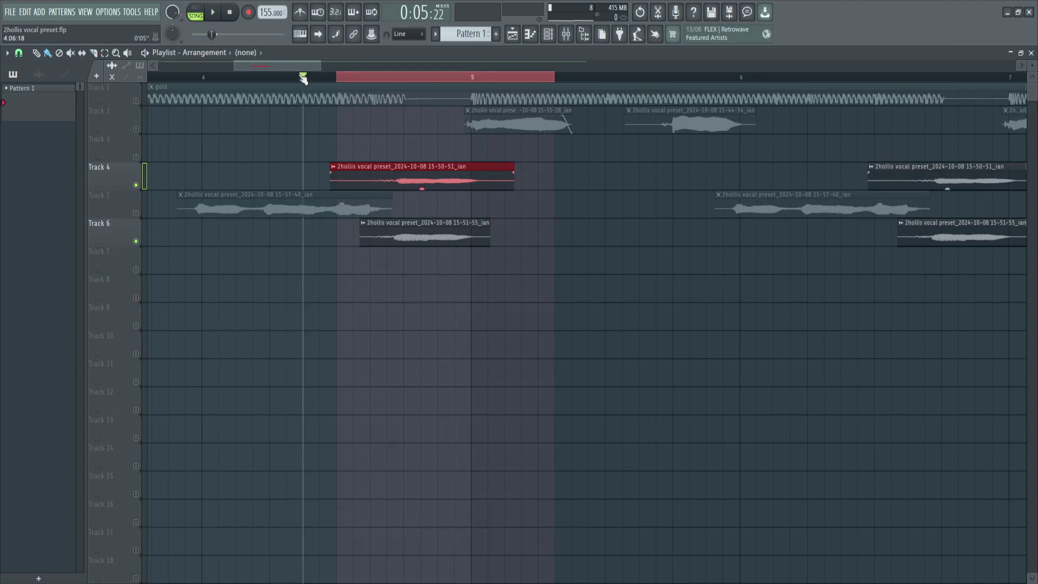
key("space")
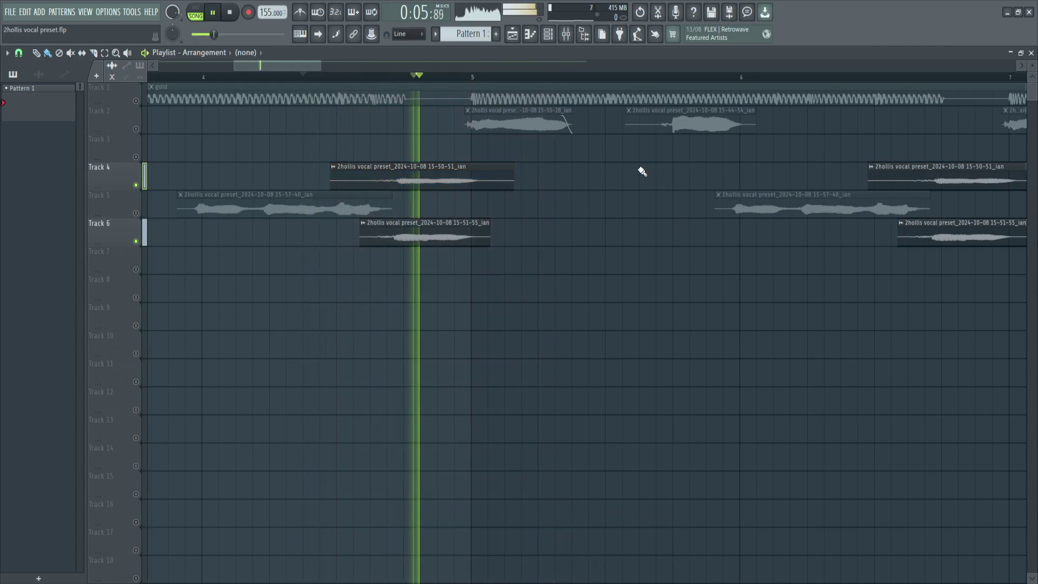
key("space")
scroll(487, 227, "down", 5)
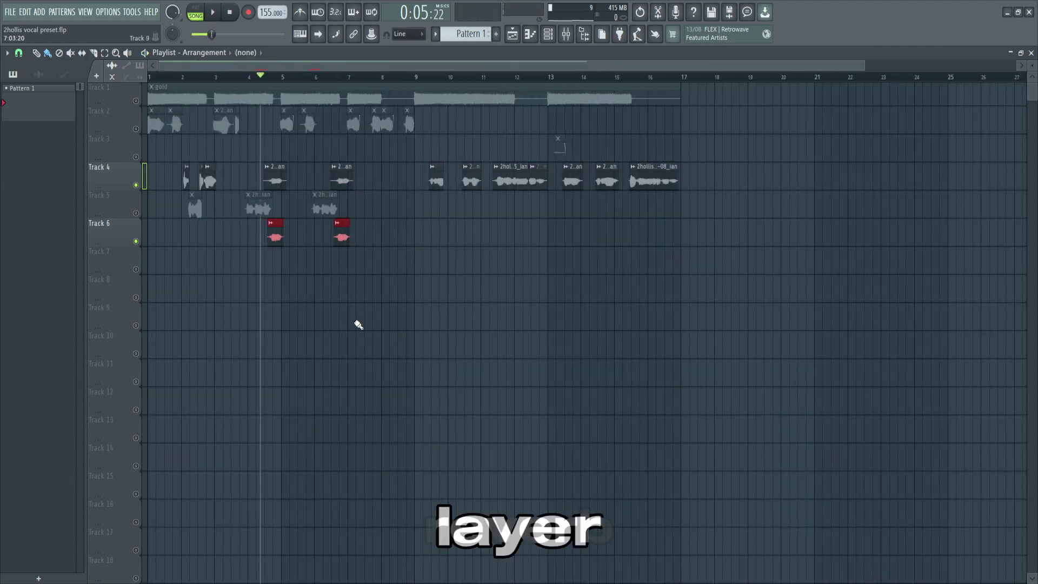